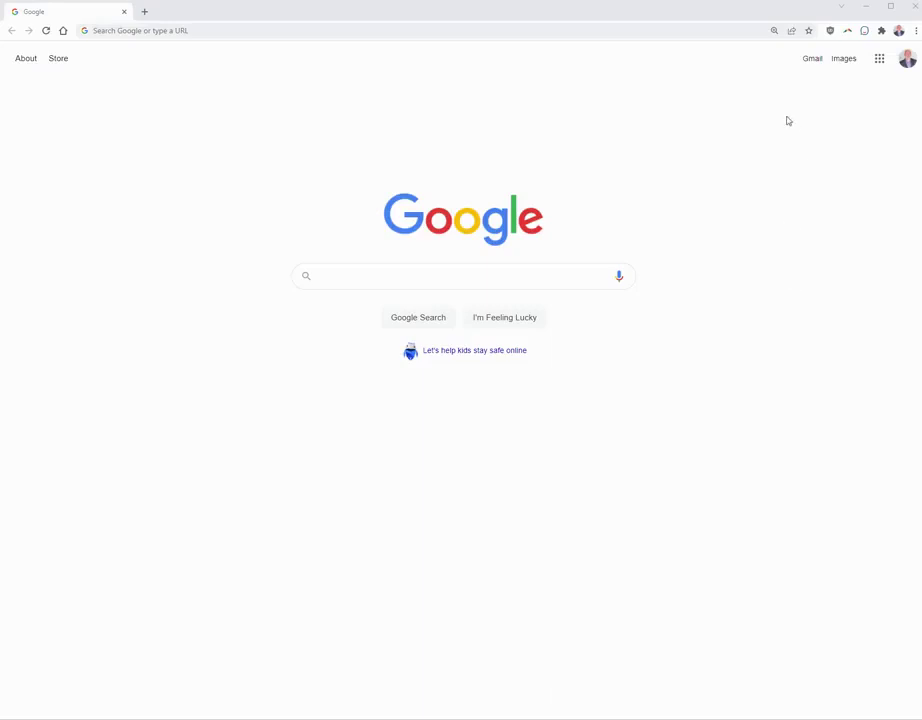
- Show uBlock Origin's popup on the new tab page, with 1.861M (11%) blocked since install
click(829, 32)
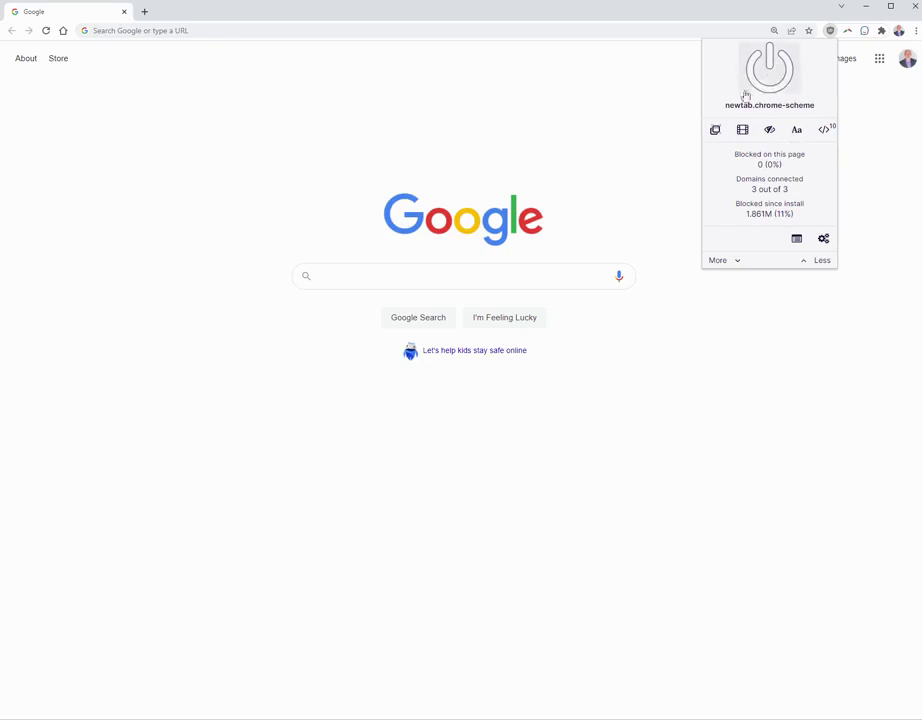
- Load cnn.com and show uBlock Origin's stats: 42 requests (46%) blocked, 3 of 29 domains
click(278, 26)
text(cnn.com)
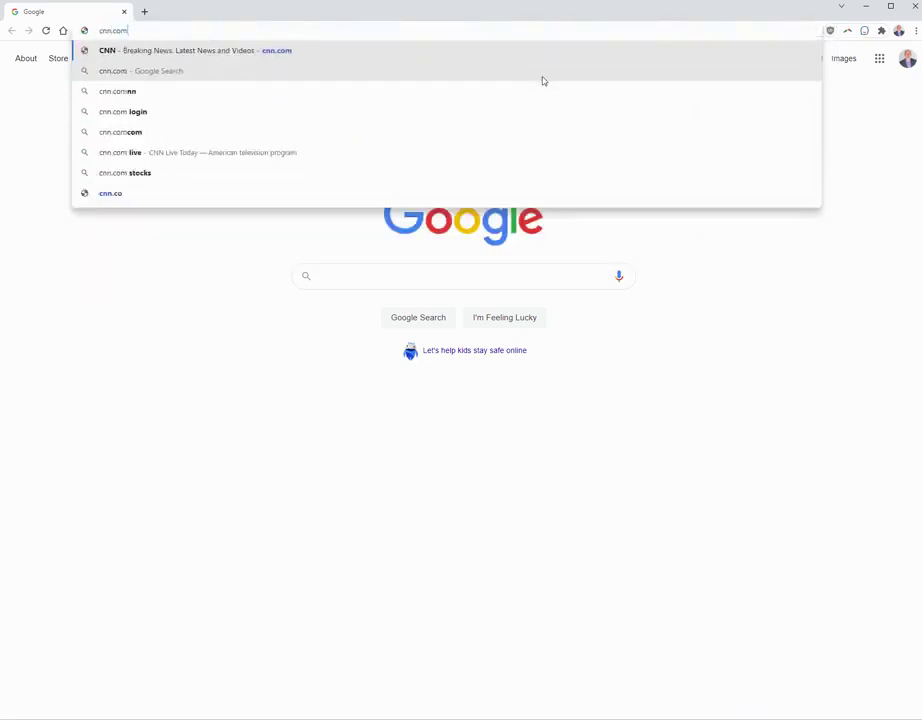
key(Return)
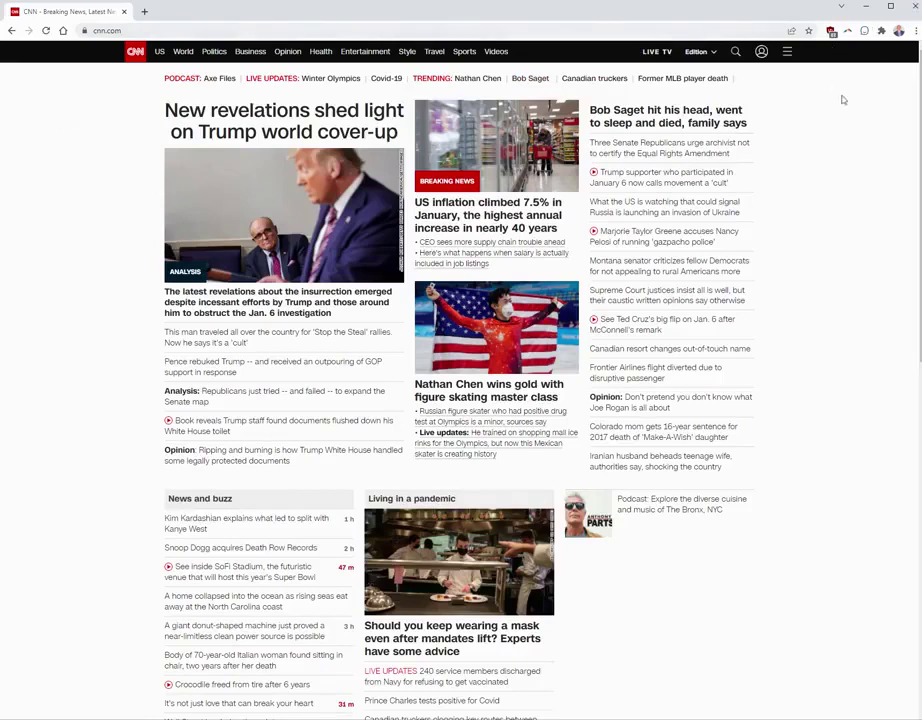
click(831, 31)
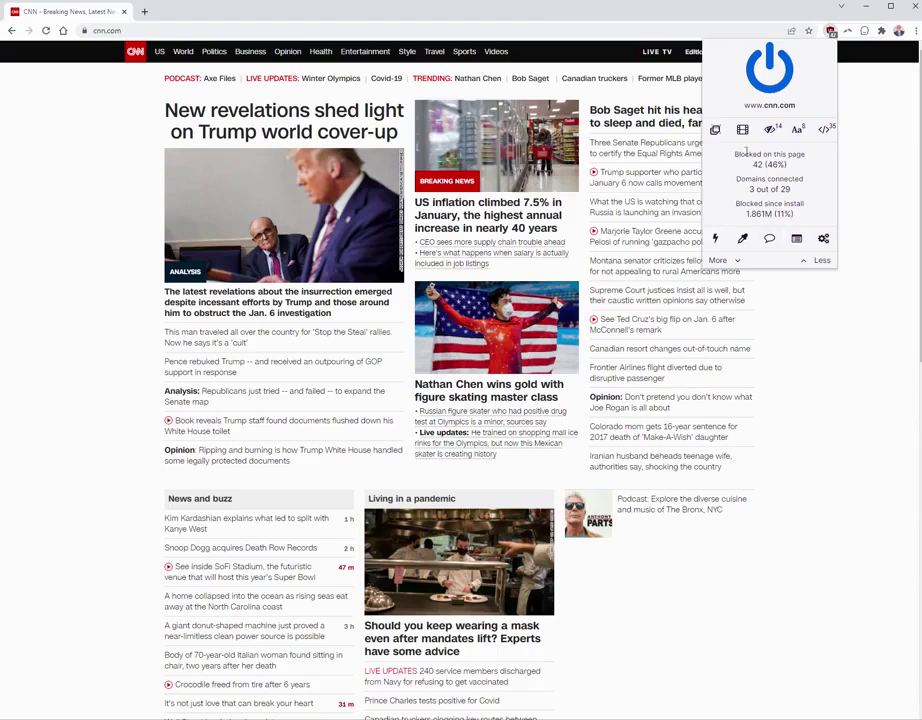
- Disable uBlock on cnn.com, reload to show ads, and note 0 blocked, 152 of 152 domains
click(765, 72)
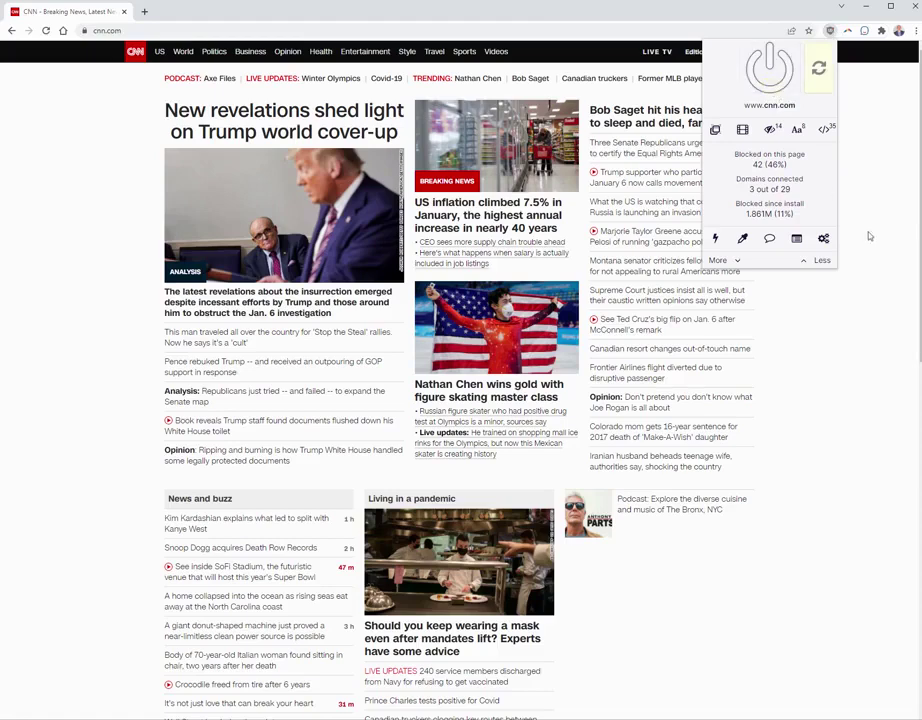
click(818, 73)
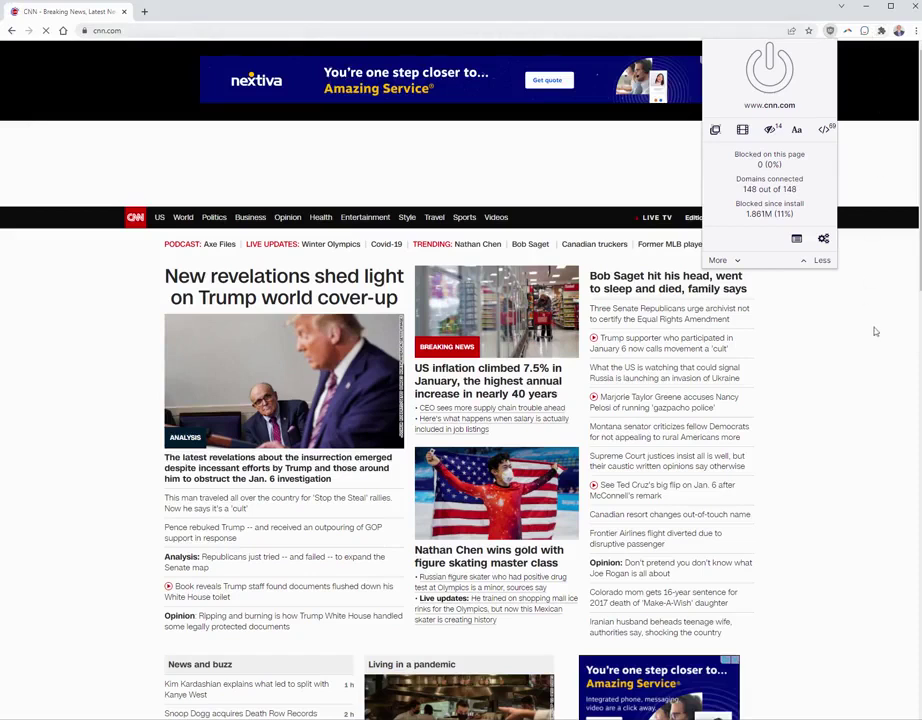
click(895, 197)
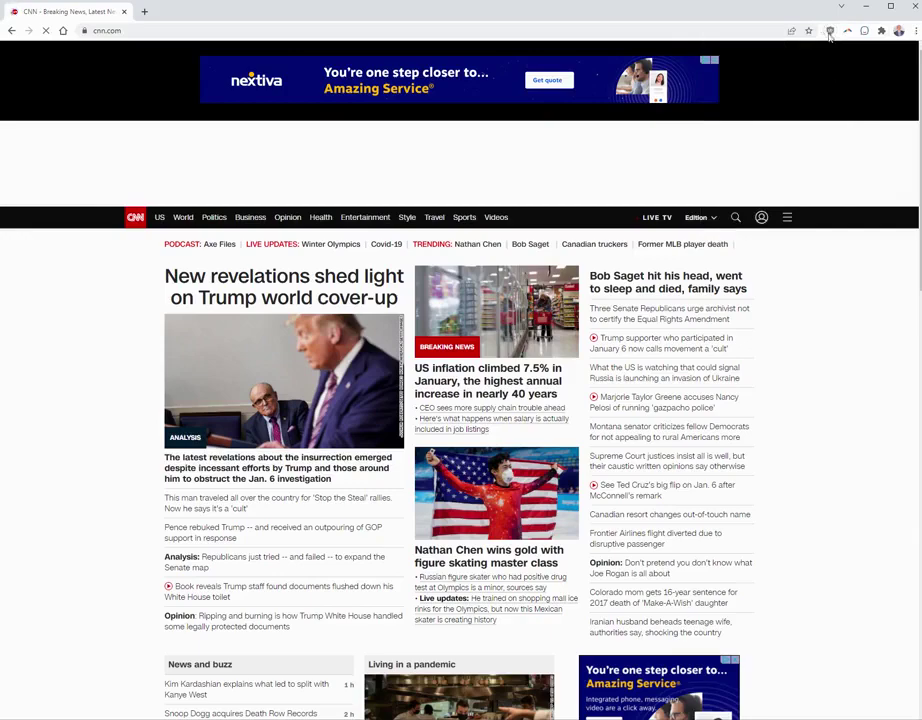
scroll(840, 125, down, 3)
scroll(841, 316, up, 3)
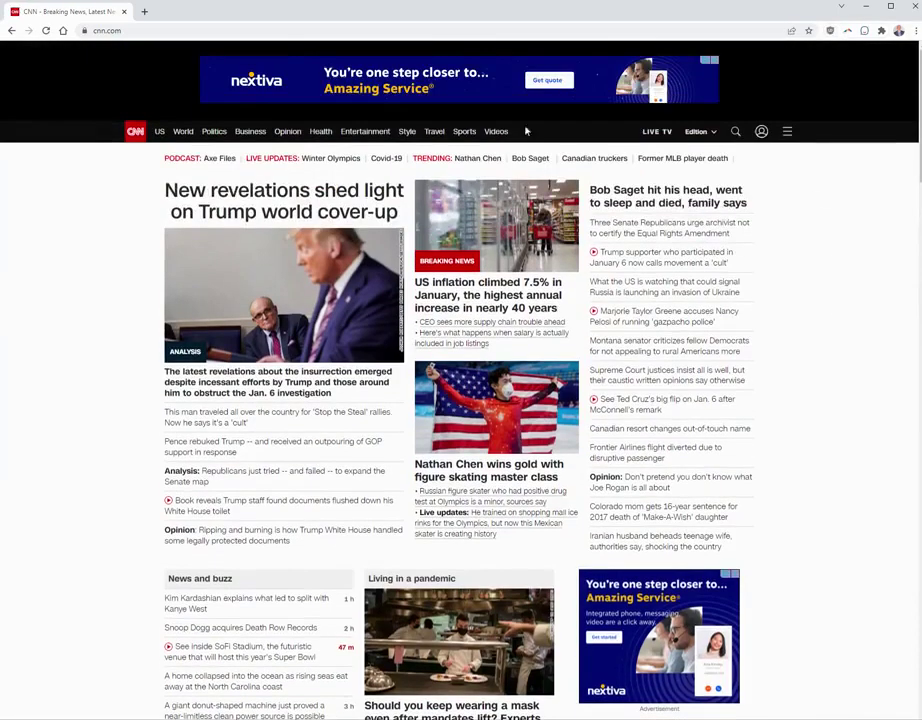
click(830, 30)
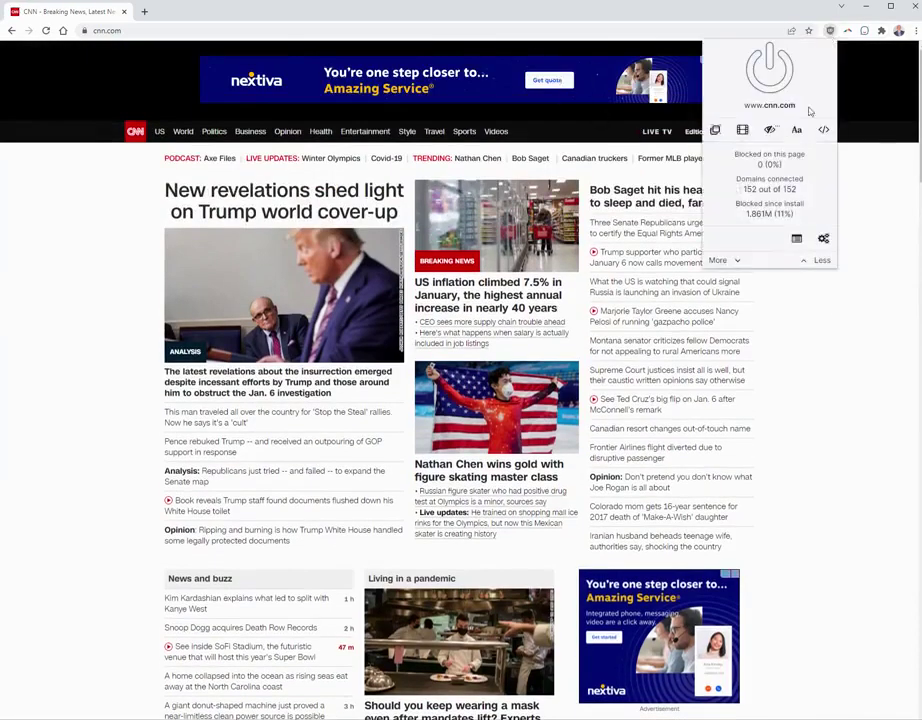
drag(744, 189, 813, 196)
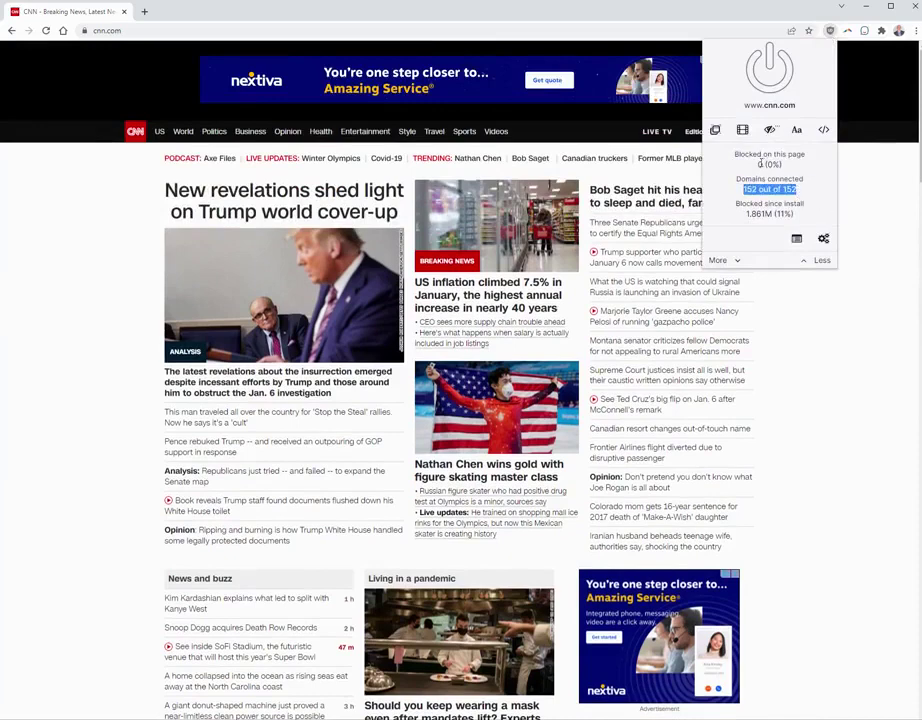
click(771, 165)
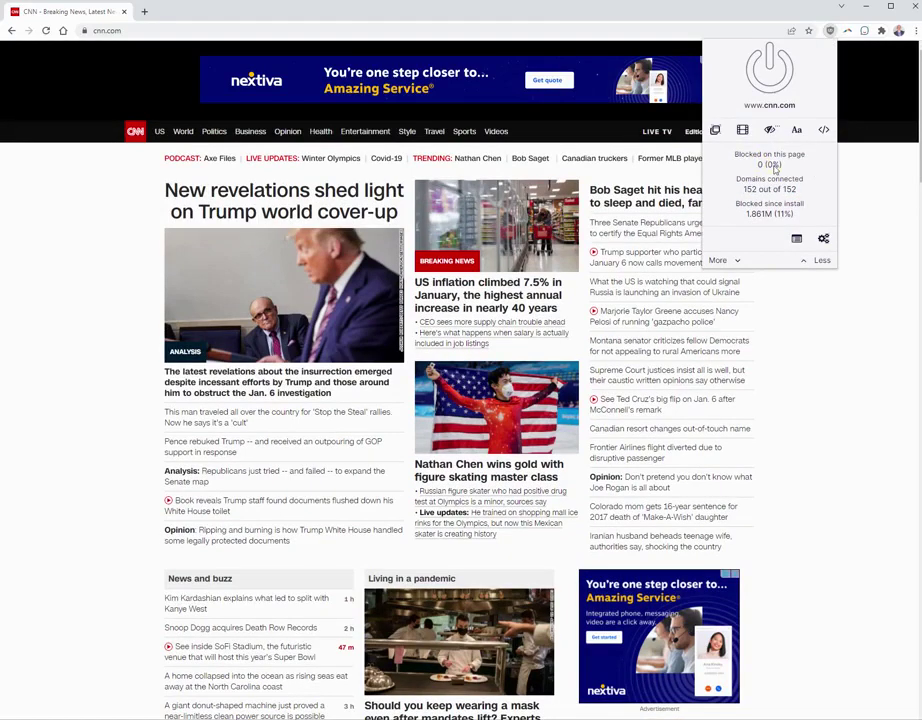
- Re-enable uBlock Origin for cnn.com and reload the homepage without ads
click(769, 68)
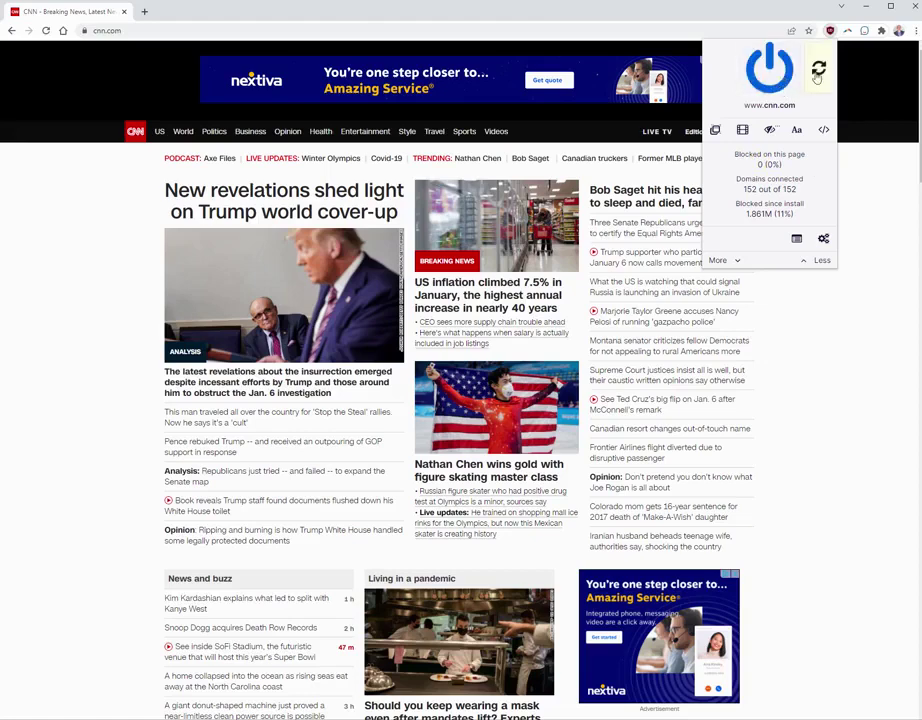
click(817, 74)
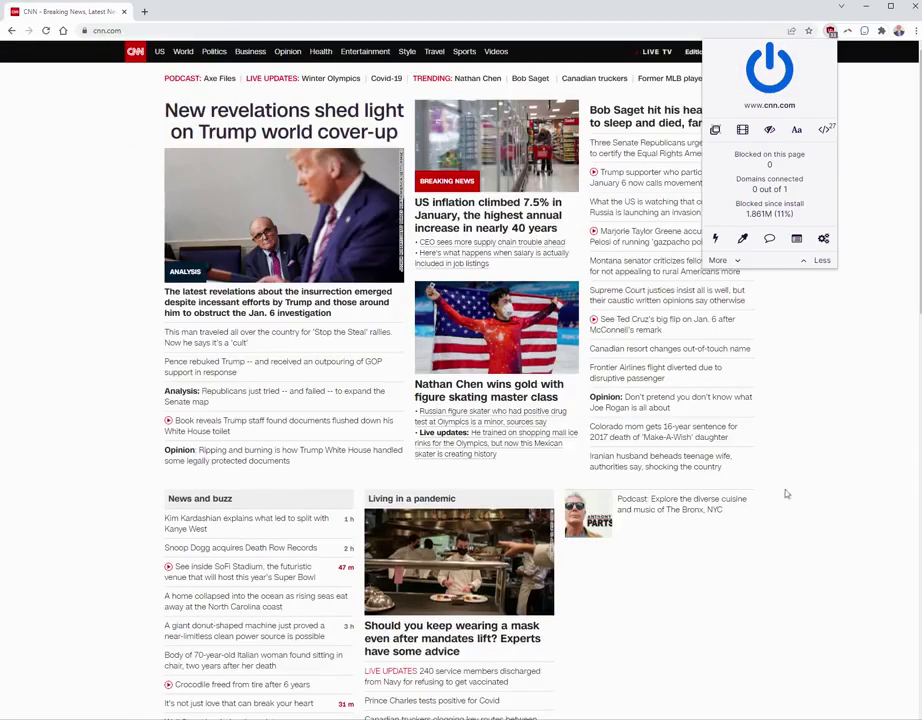
click(786, 494)
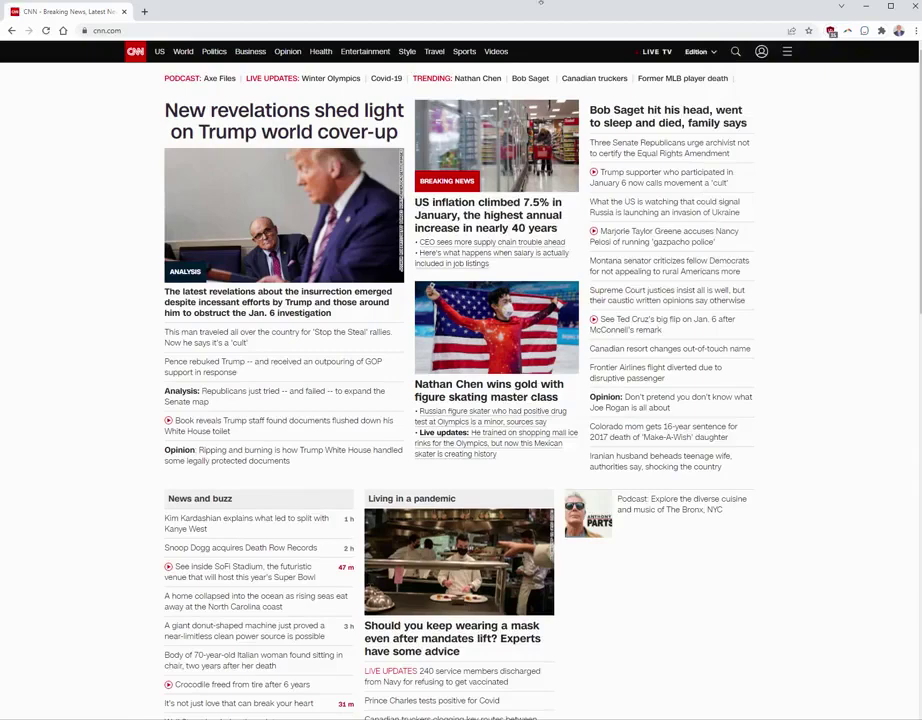
- Load yahoo.com and show uBlock Origin's blocking stats for it
click(186, 31)
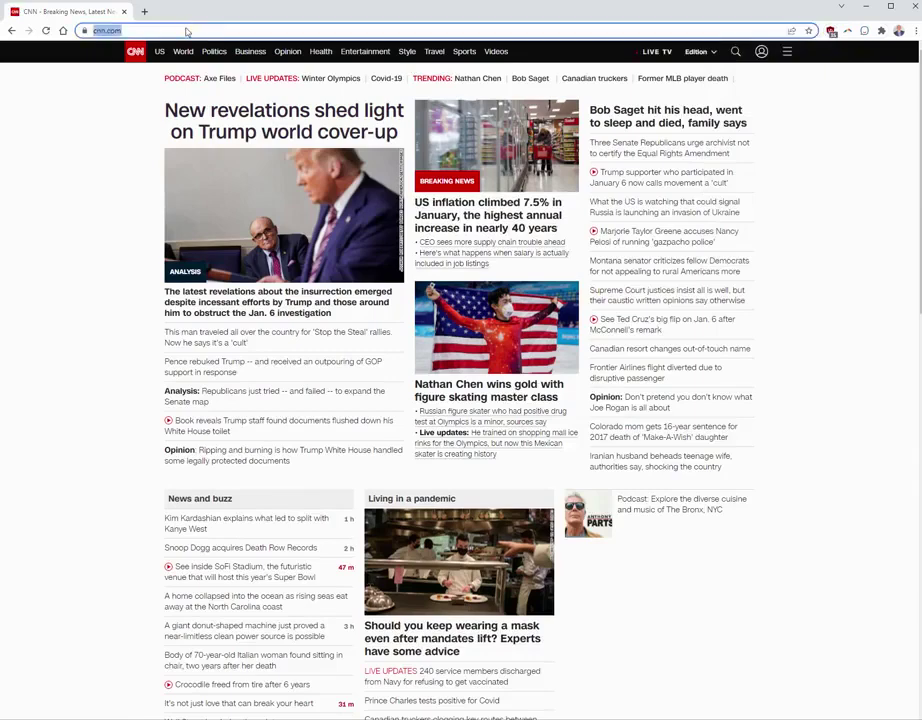
text(yahoo.com)
key(Return)
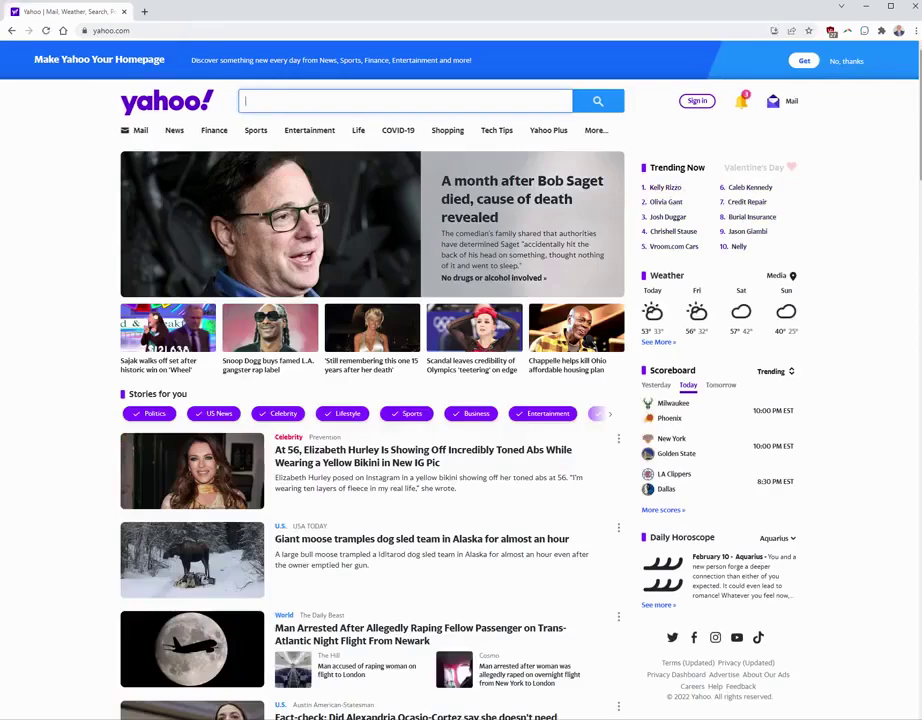
click(831, 31)
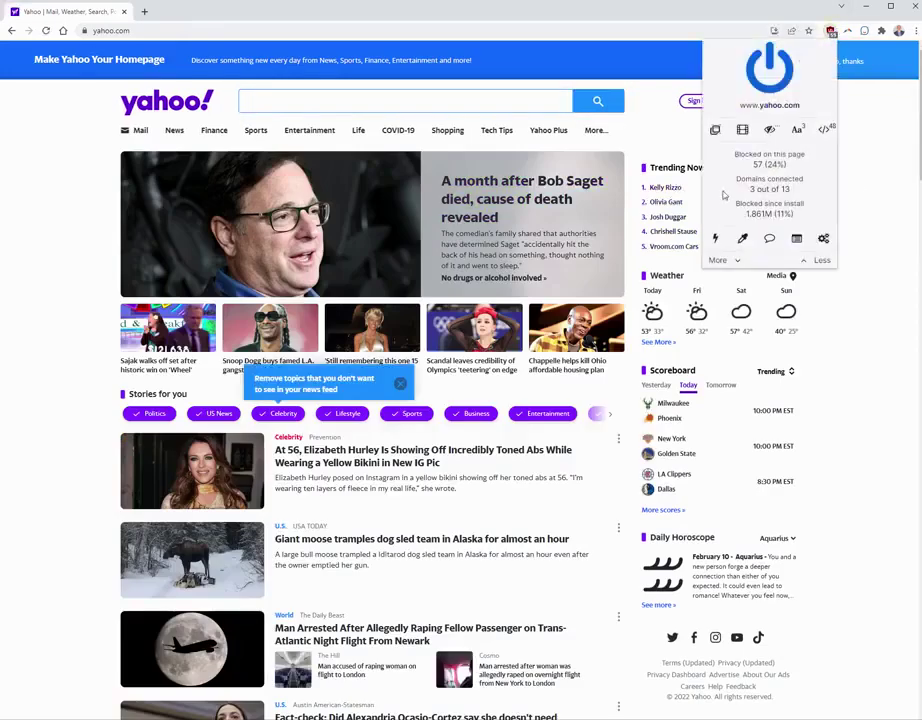
- Disable uBlock Origin on Yahoo and reload so the ads appear
click(769, 68)
click(818, 70)
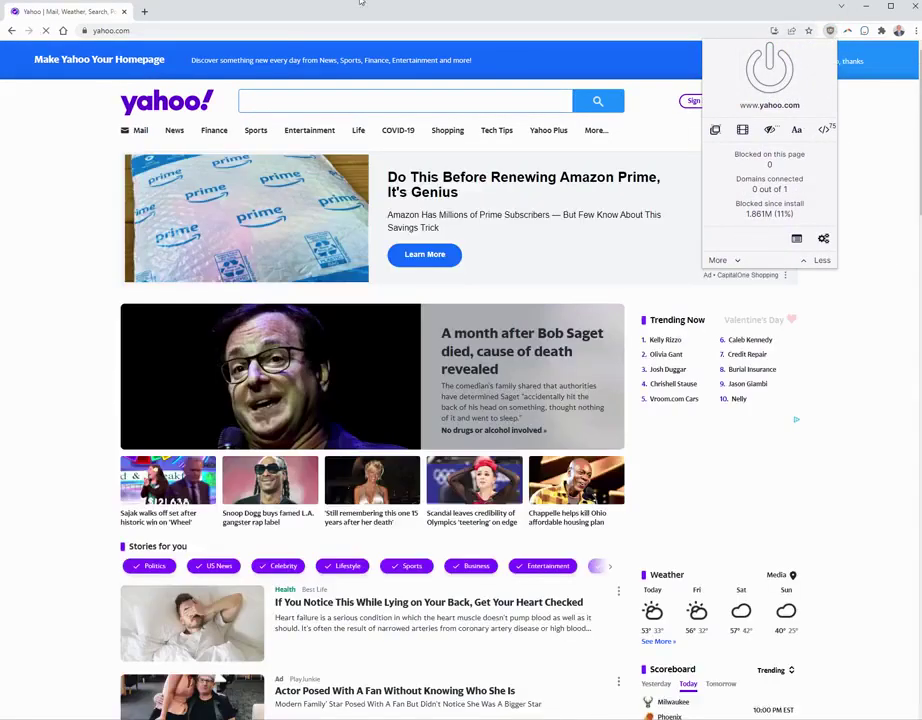
click(830, 30)
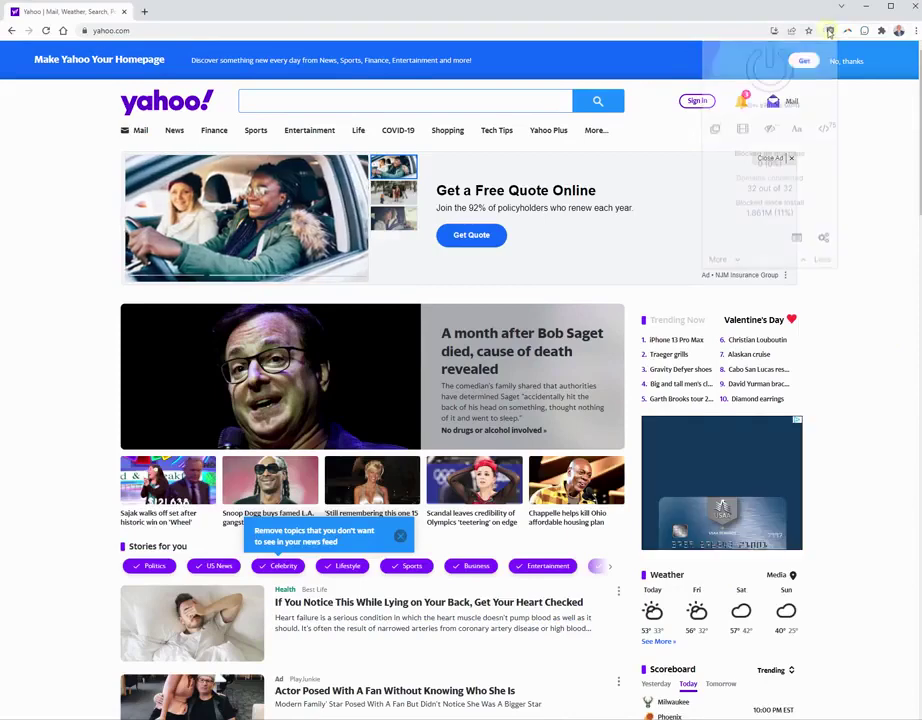
click(899, 282)
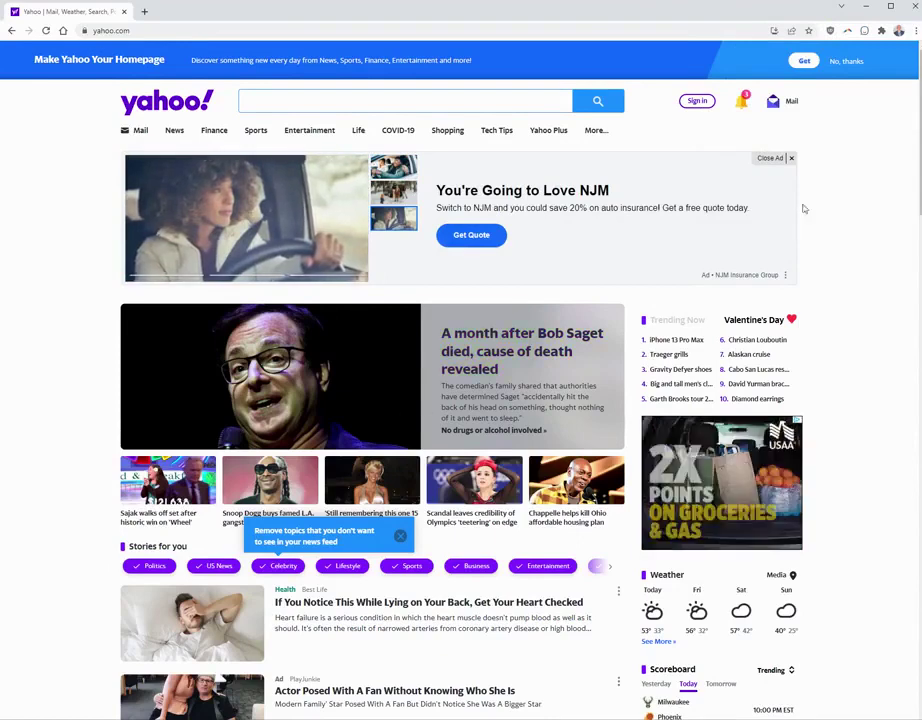
- Re-enable uBlock Origin on Yahoo and reload the page ad-free
click(829, 30)
click(772, 70)
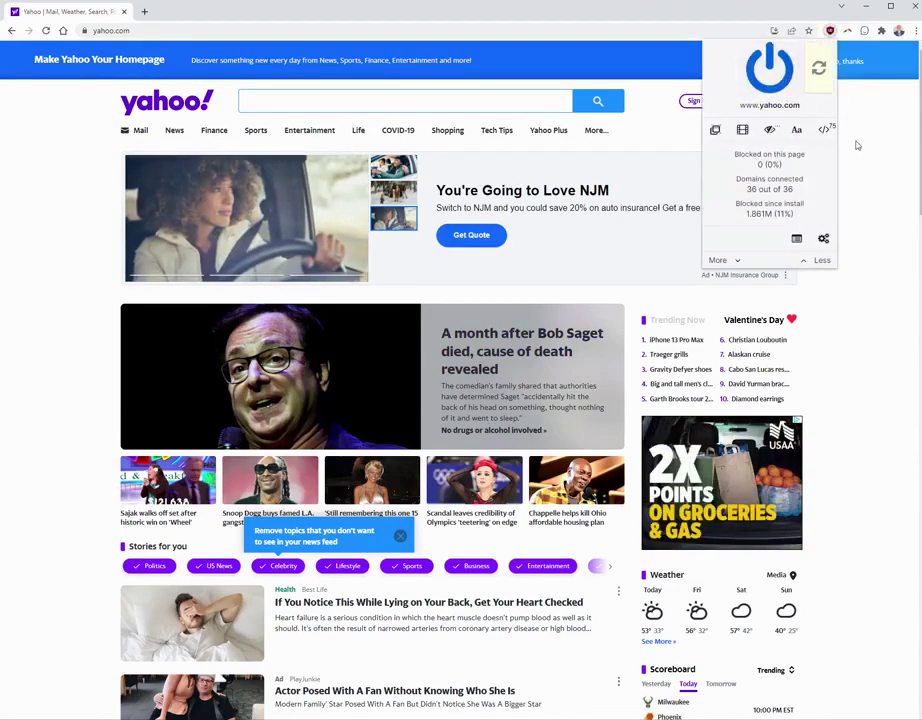
click(818, 69)
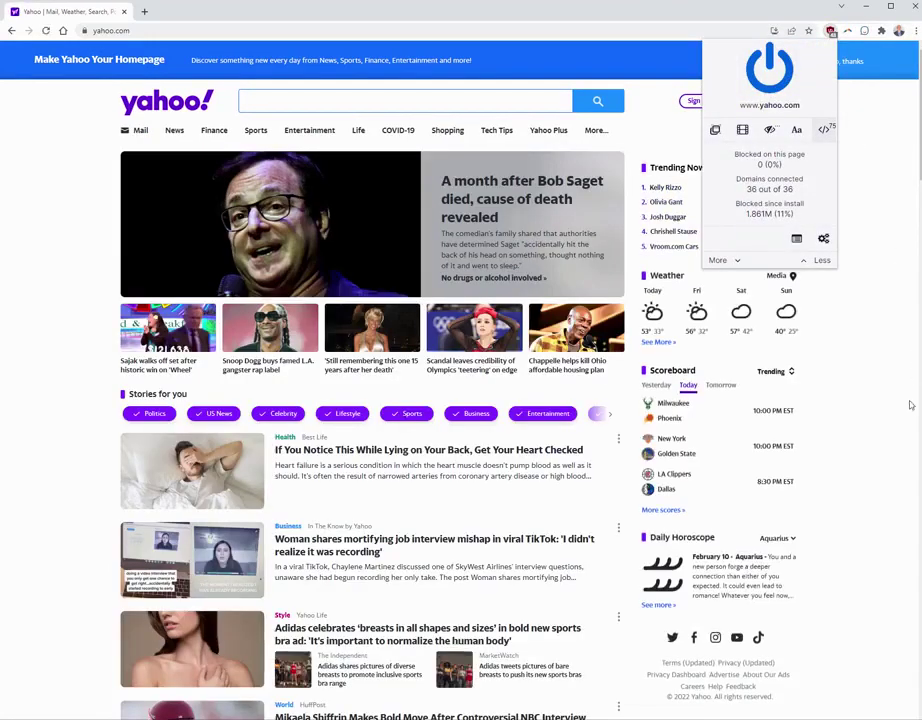
click(490, 84)
key(ctrl+l)
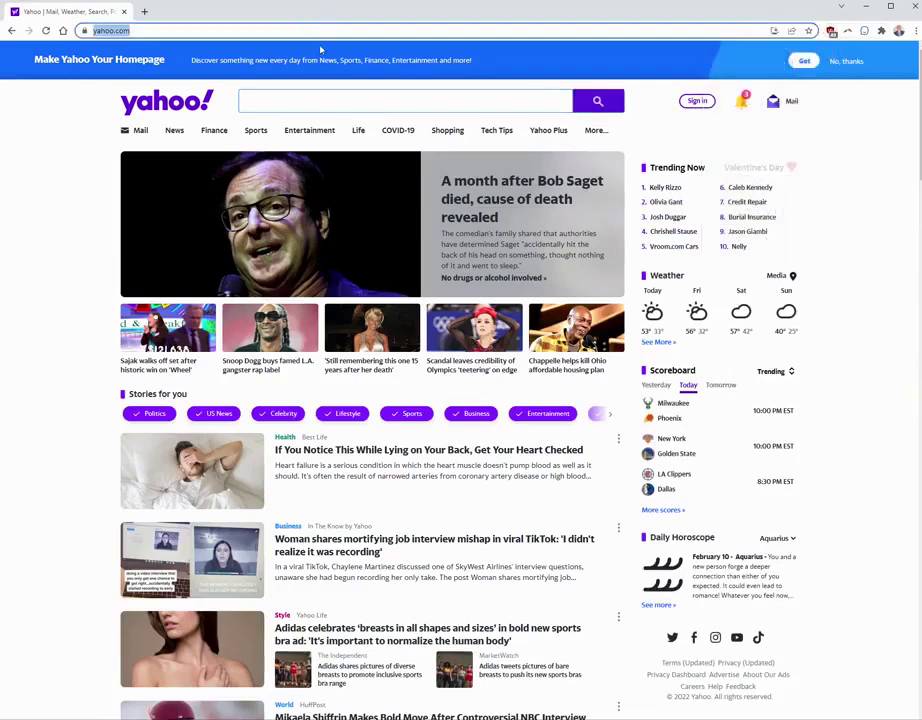
- Search for 6abc and open the 6abc Action News site
text(6ab)
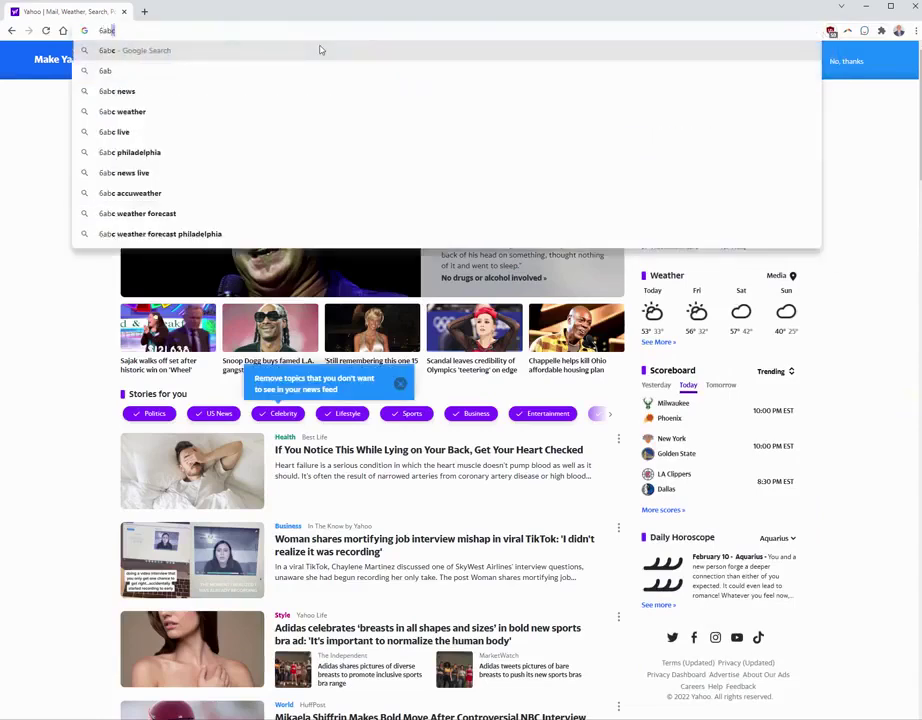
text(c)
key(Return)
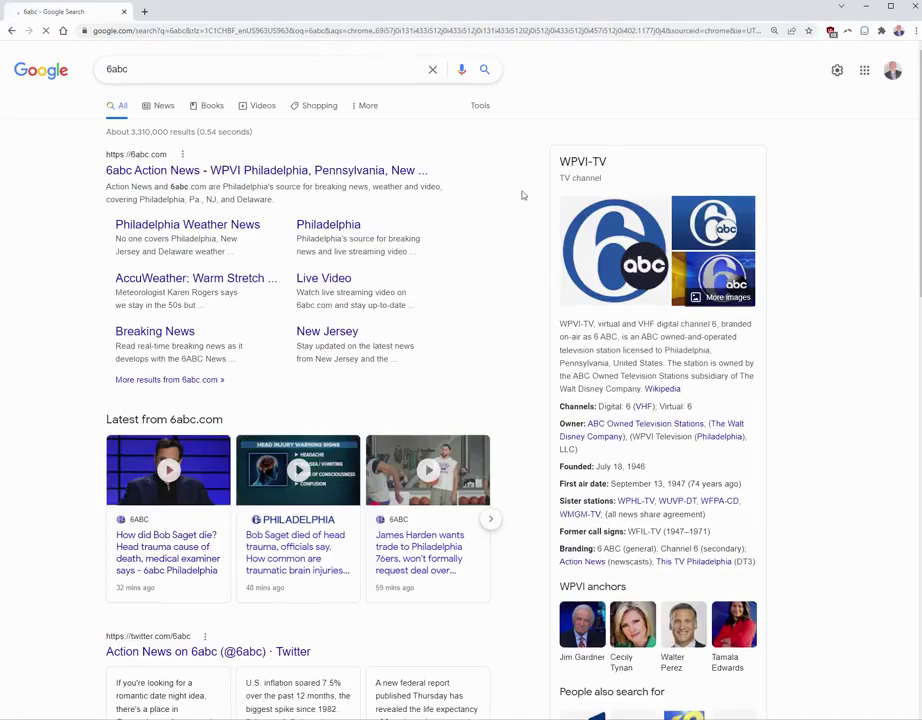
click(296, 171)
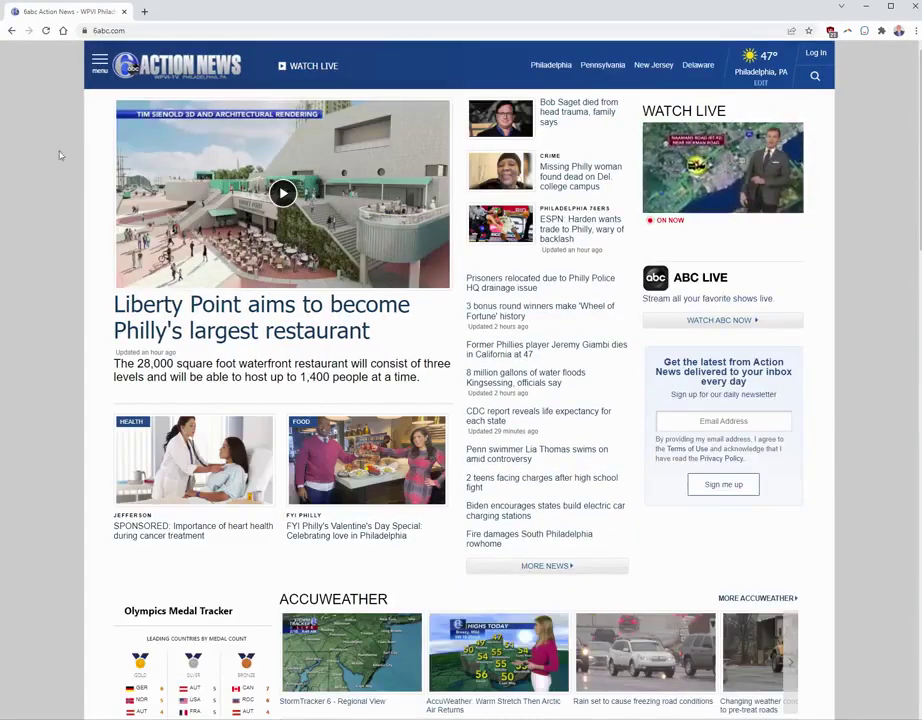
scroll(572, 330, down, 5)
scroll(572, 333, up, 5)
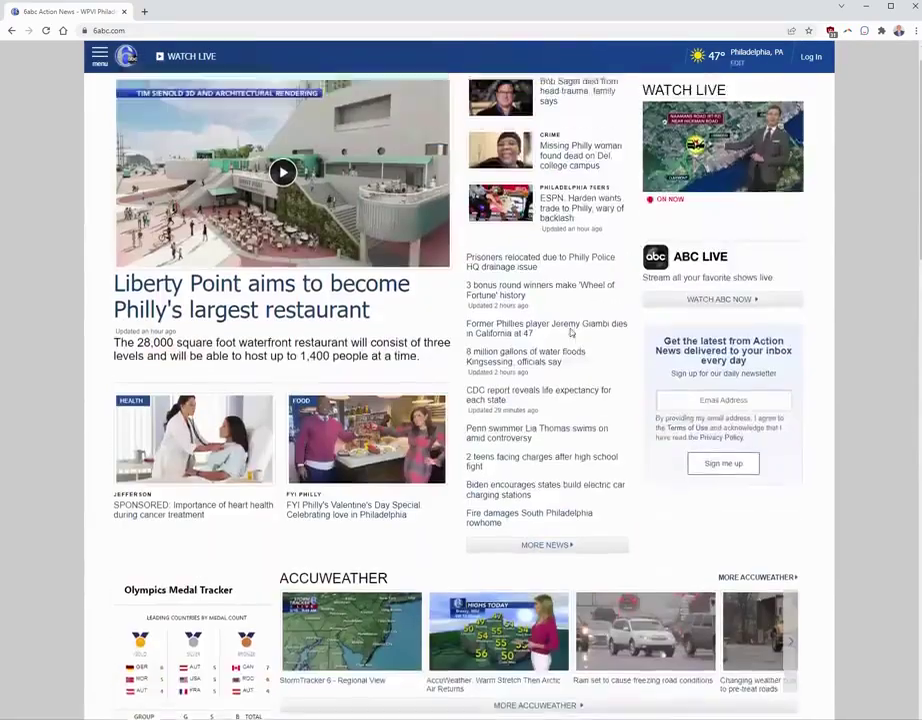
scroll(572, 333, up, 1)
- Disable uBlock Origin on 6abc.com and reload so its ads display
click(830, 32)
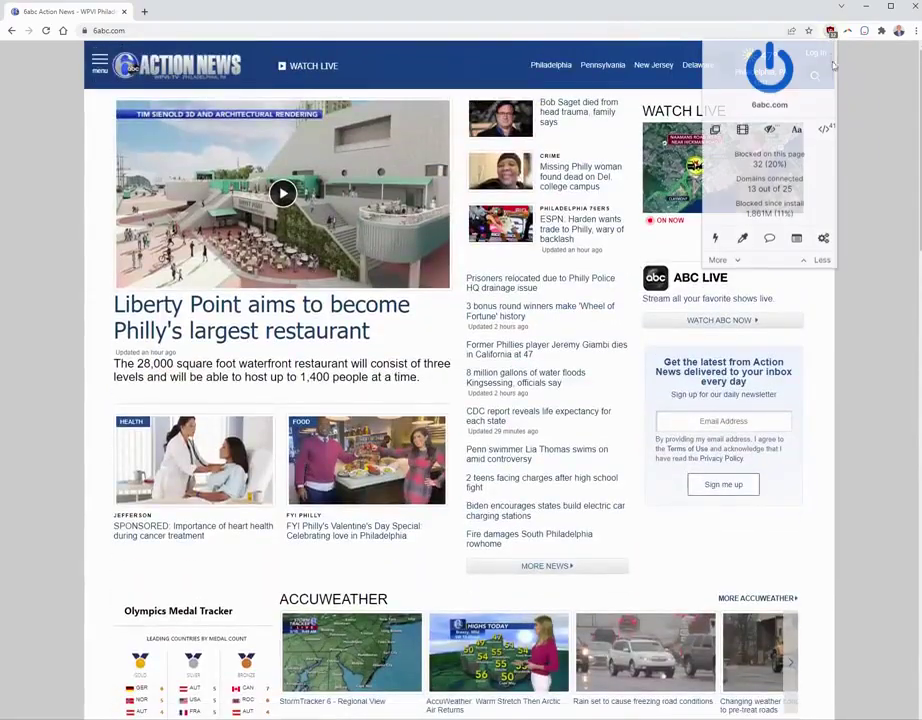
click(769, 68)
click(820, 68)
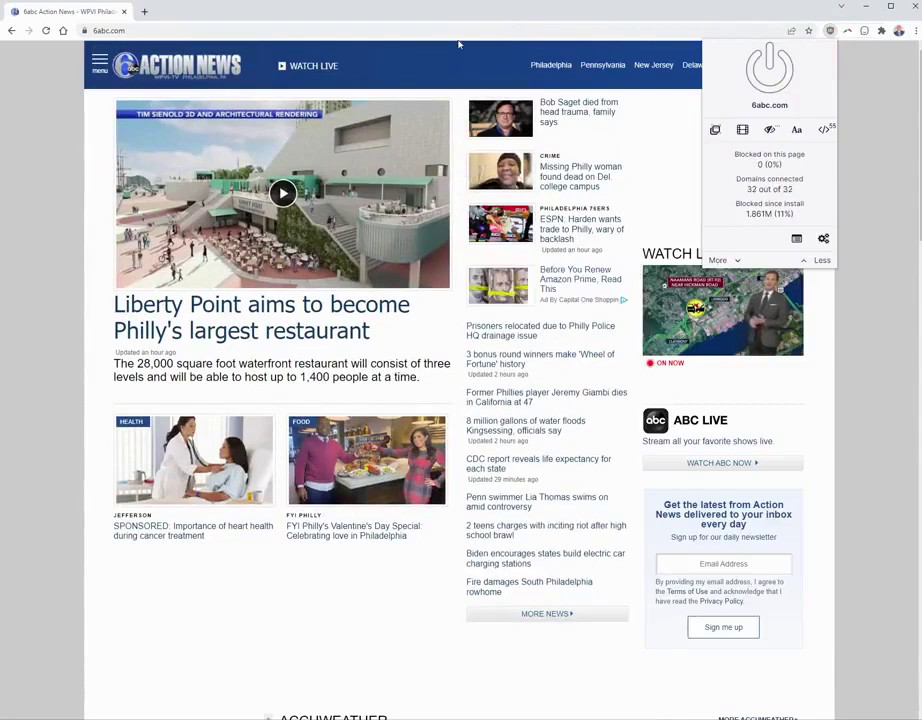
click(44, 147)
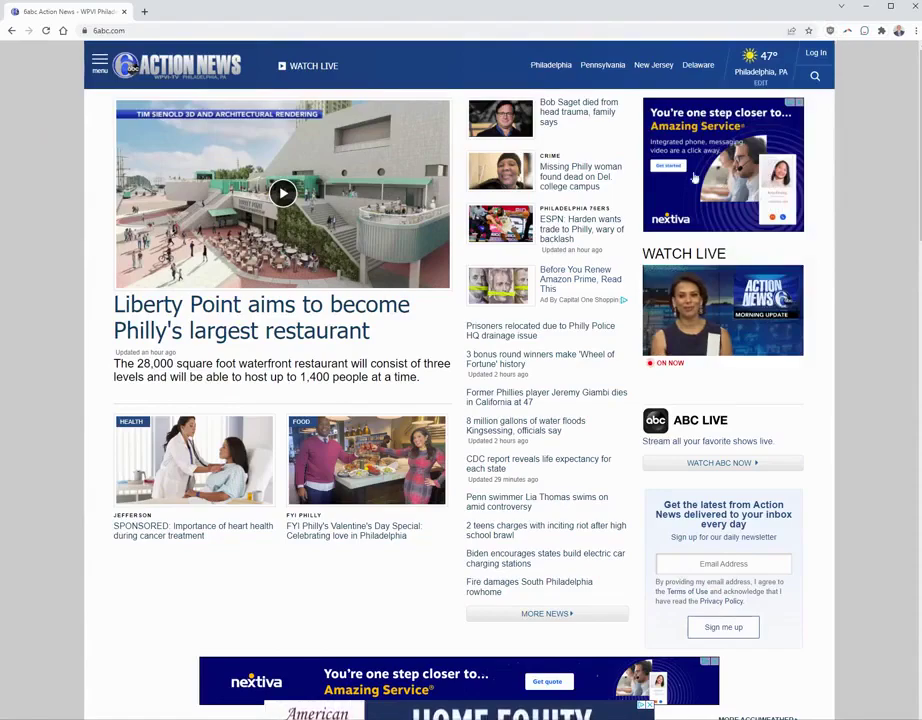
scroll(438, 500, down, 10)
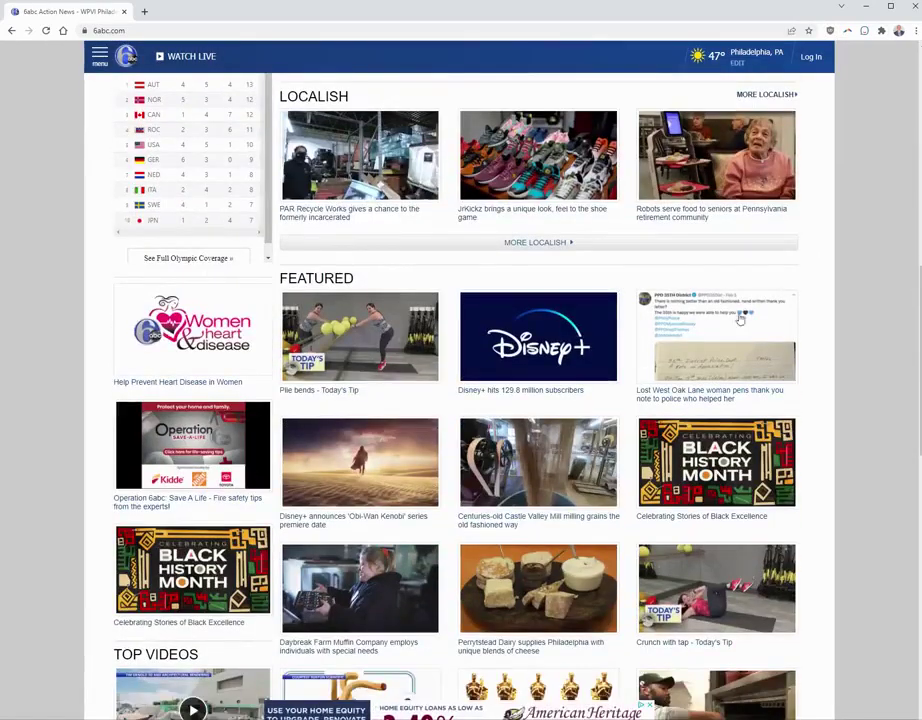
scroll(836, 350, up, 10)
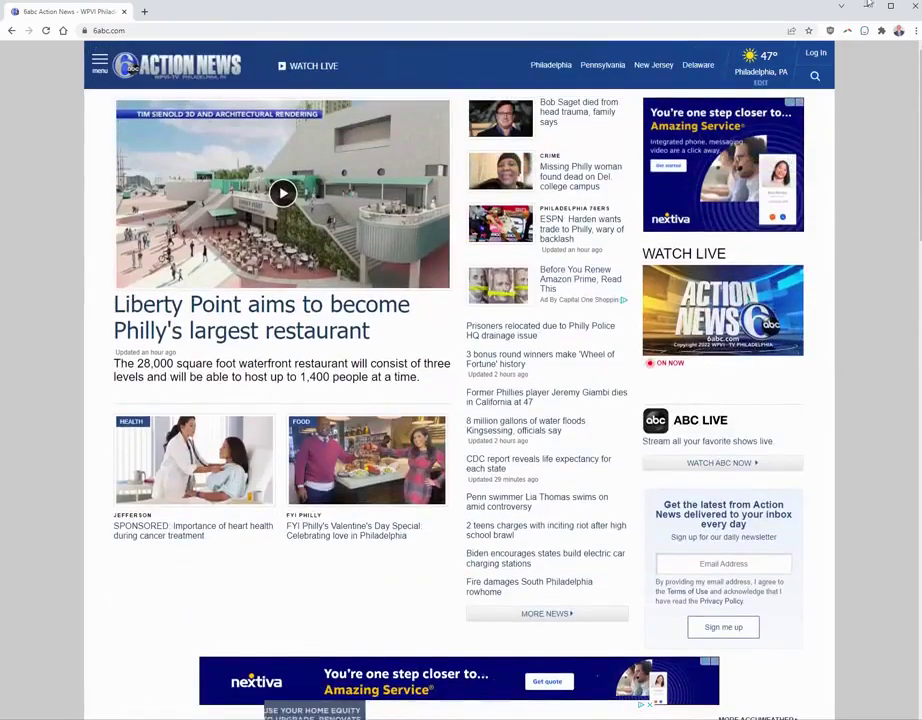
click(829, 30)
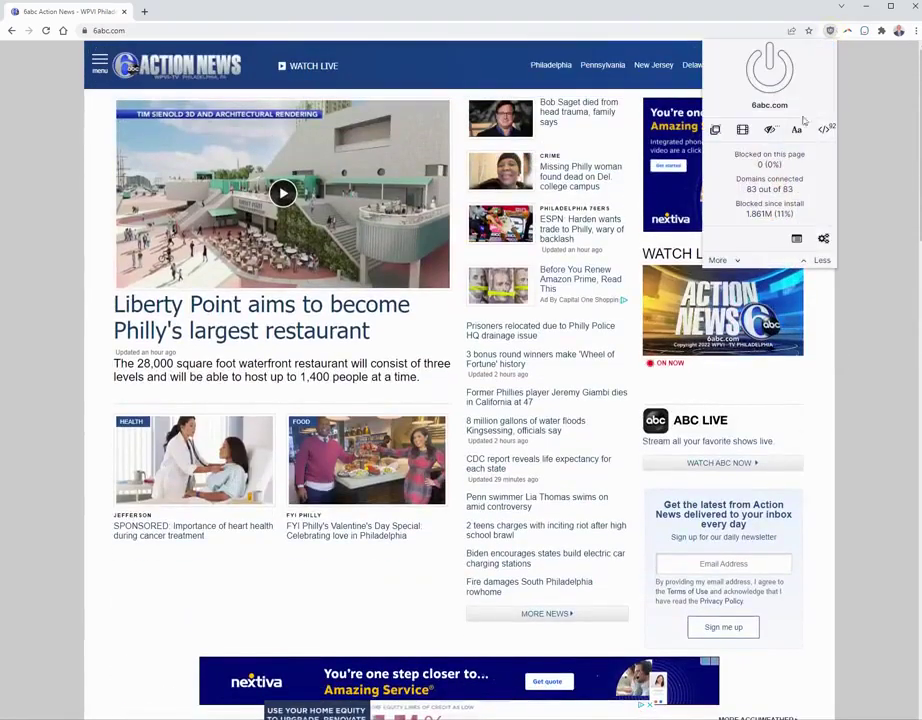